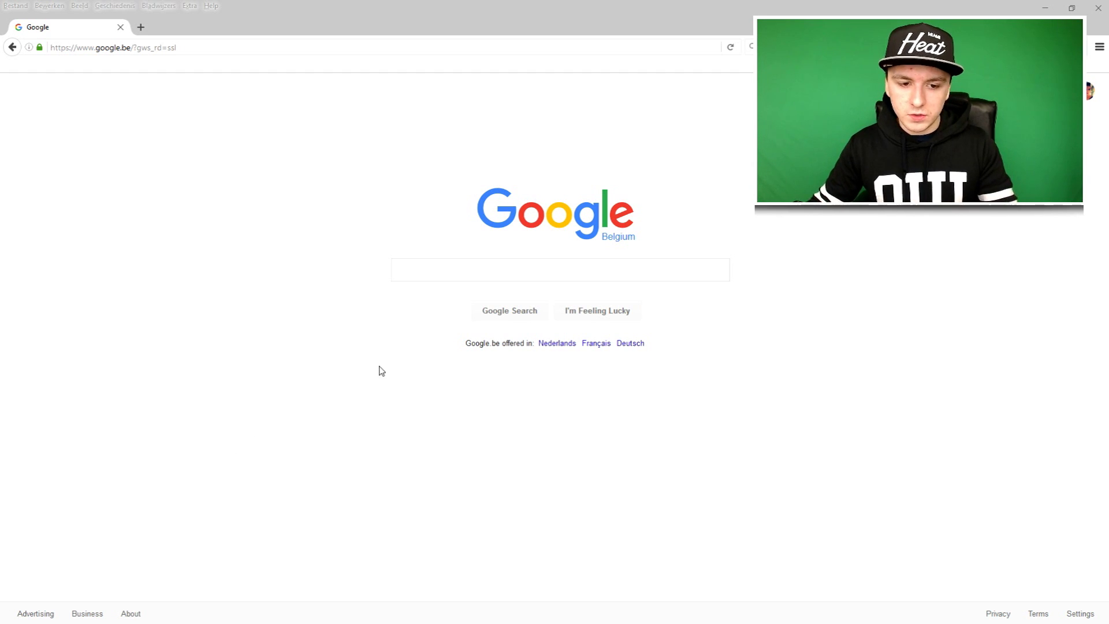
Step: Search Google for 'fire png'
click(557, 277)
text(fire png)
key(Return)
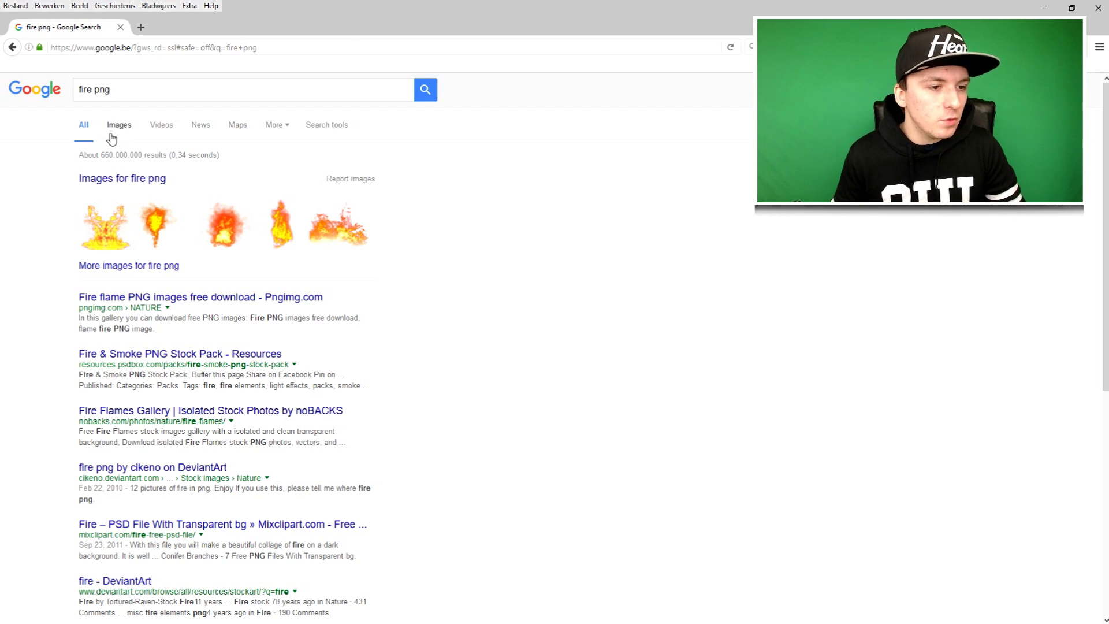
Step: Switch to the image results and browse the fire png thumbnails
click(111, 135)
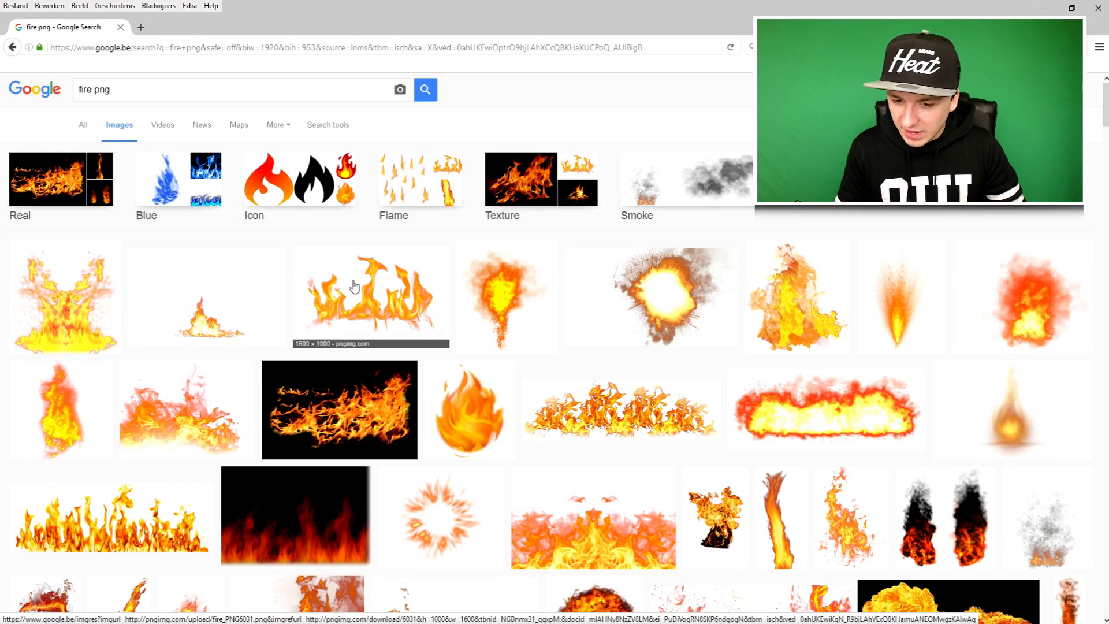
scroll(353, 285, down, 3)
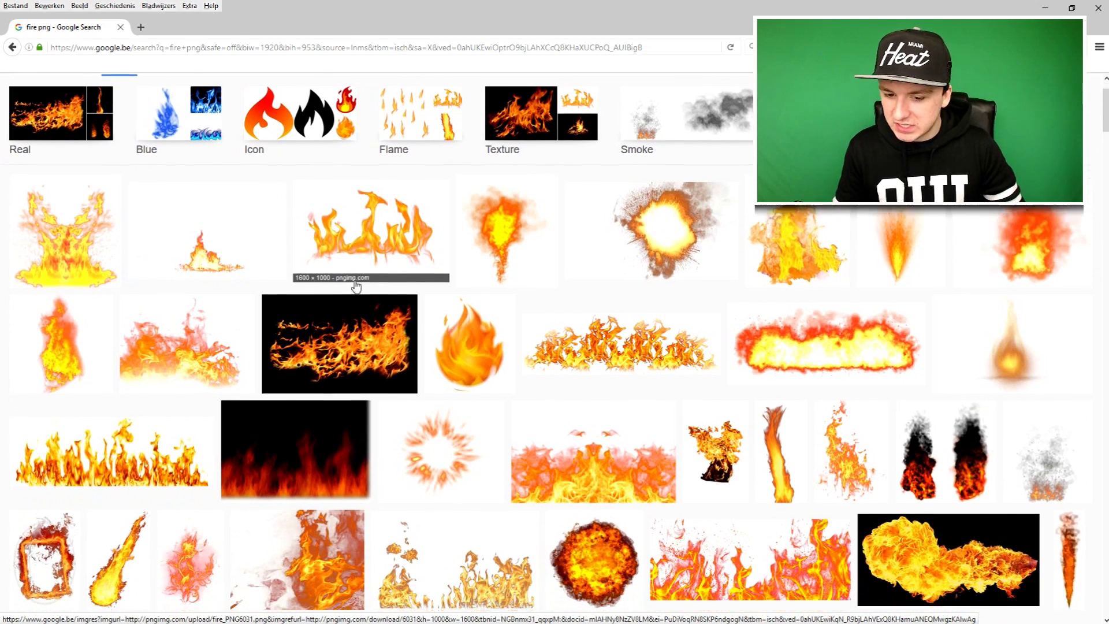
scroll(341, 284, up, 3)
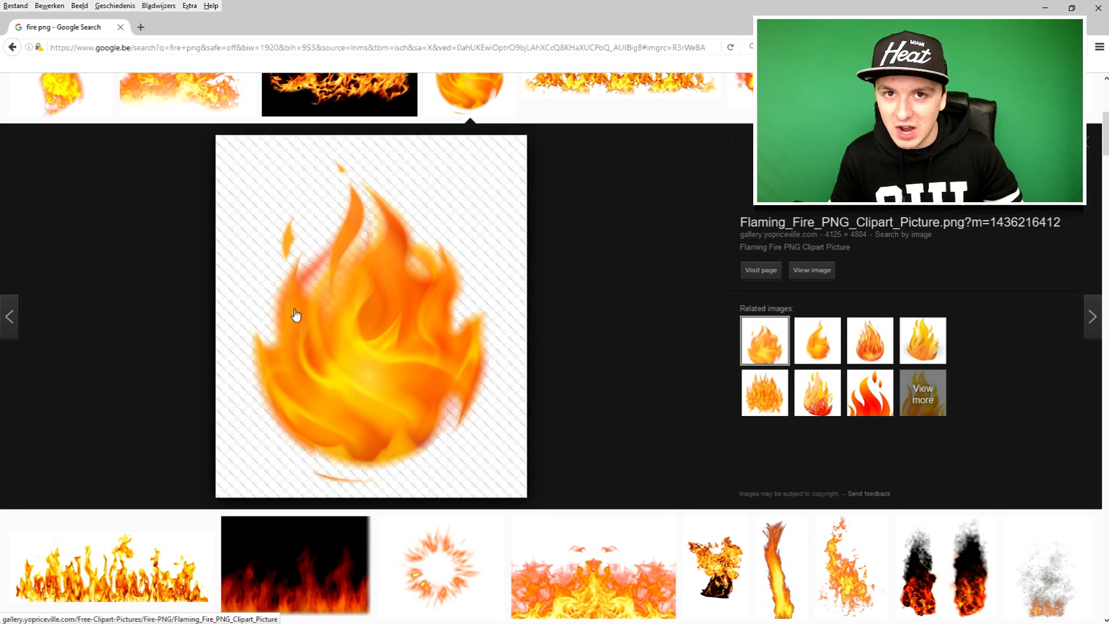
scroll(645, 341, down, 5)
Step: Preview the fireball, fire_PNG6016 and Fire Four flame images, ending on Fire Four
click(418, 257)
scroll(448, 339, down, 4)
click(488, 388)
scroll(488, 271, up, 5)
click(601, 280)
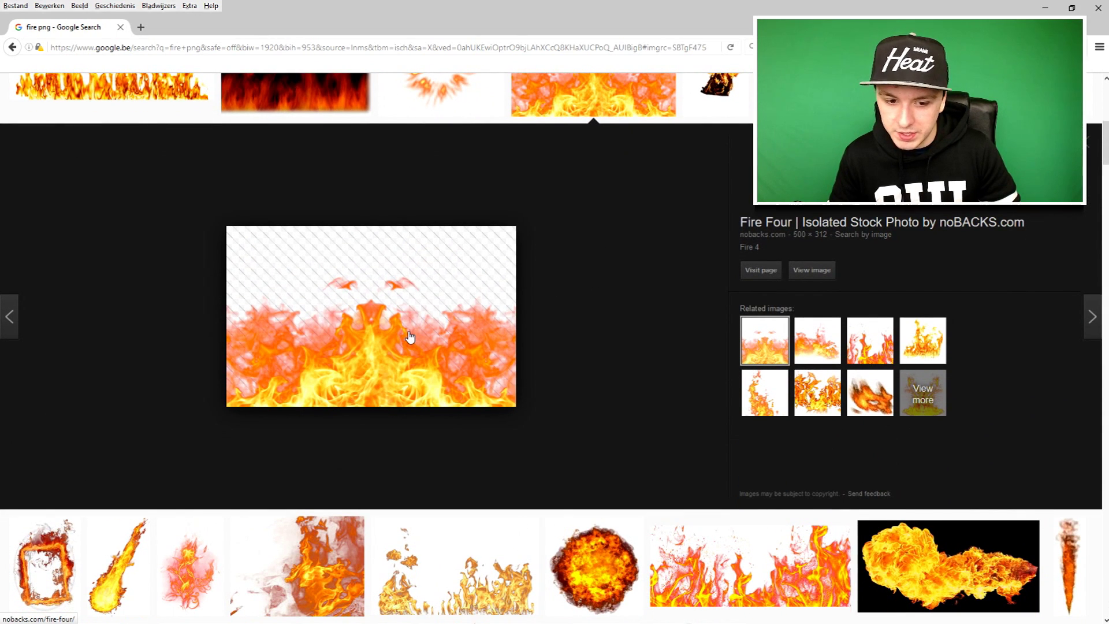
Step: Save the Fire Four image as Fire-4-500x312.png, replacing the existing file
right_click(408, 338)
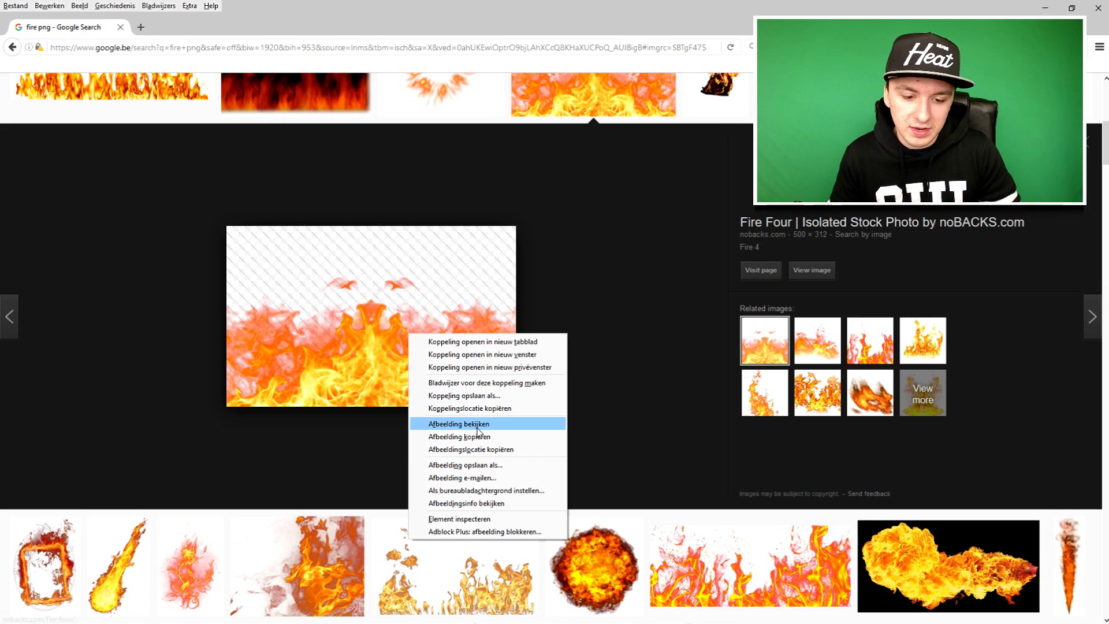
click(492, 462)
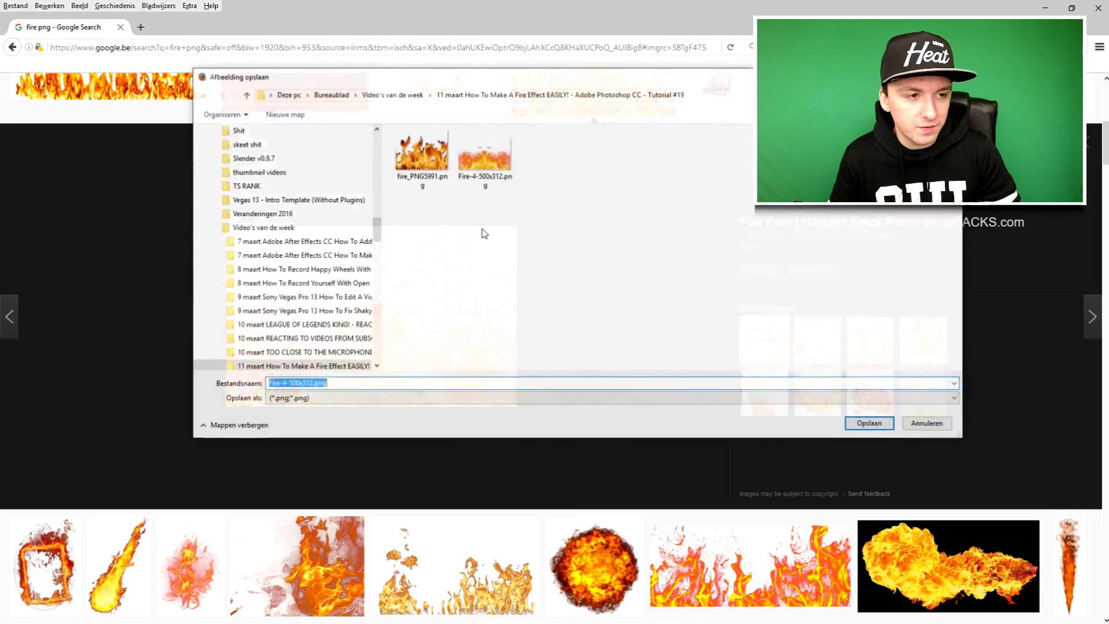
double_click(484, 160)
click(583, 325)
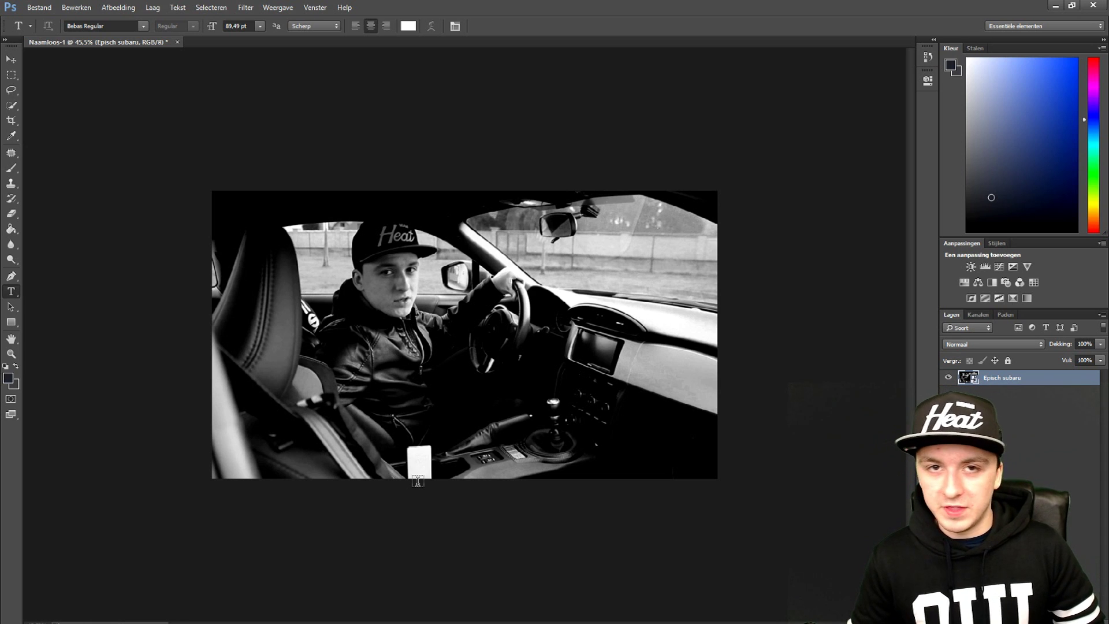
Step: Place the fire PNG onto the car photo as a layer and enlarge it to about 216%
drag(416, 481, 417, 481)
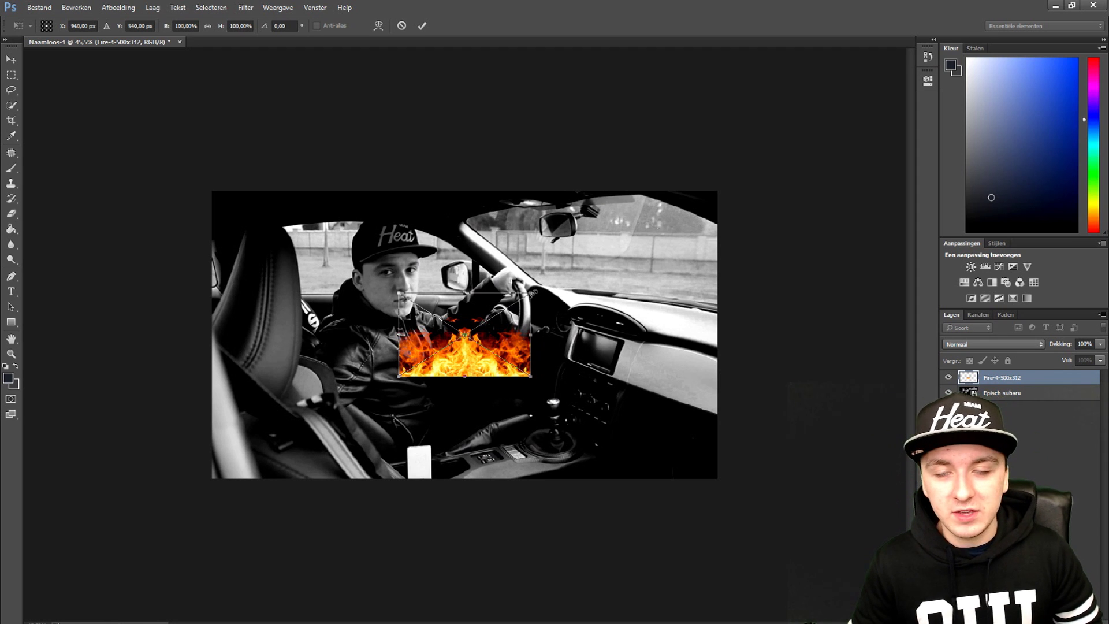
drag(532, 292, 582, 216)
key(ctrl+z)
drag(530, 295, 788, 121)
Step: Fine-tune the fire to roughly 264%, commit the resize, and move it toward the photo's bottom
drag(634, 242, 455, 340)
drag(606, 229, 522, 270)
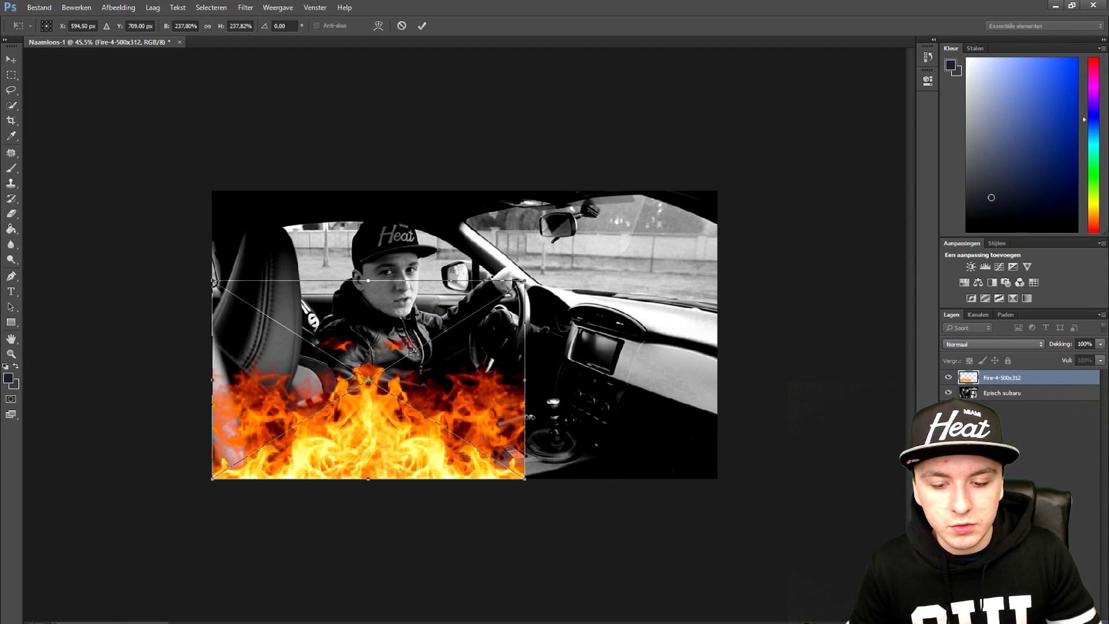
drag(529, 416, 560, 420)
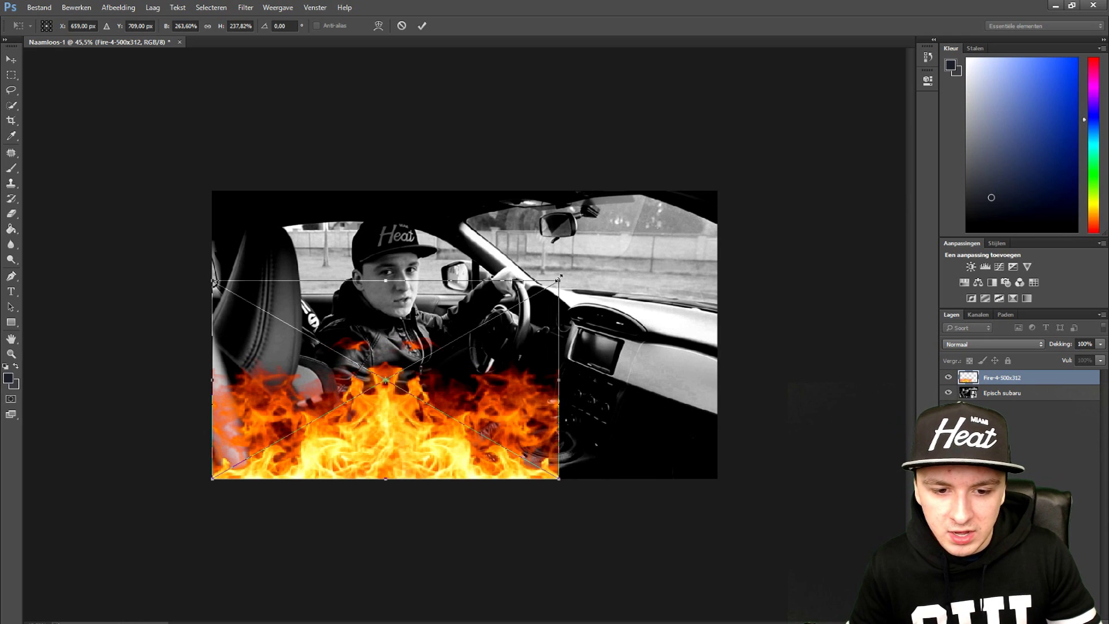
drag(558, 277, 758, 254)
click(422, 25)
key(t)
drag(479, 406, 477, 474)
Step: Check the fire layer's blend-mode list in the Layers panel, leaving Lineair doordrukken unchanged
click(960, 345)
click(961, 343)
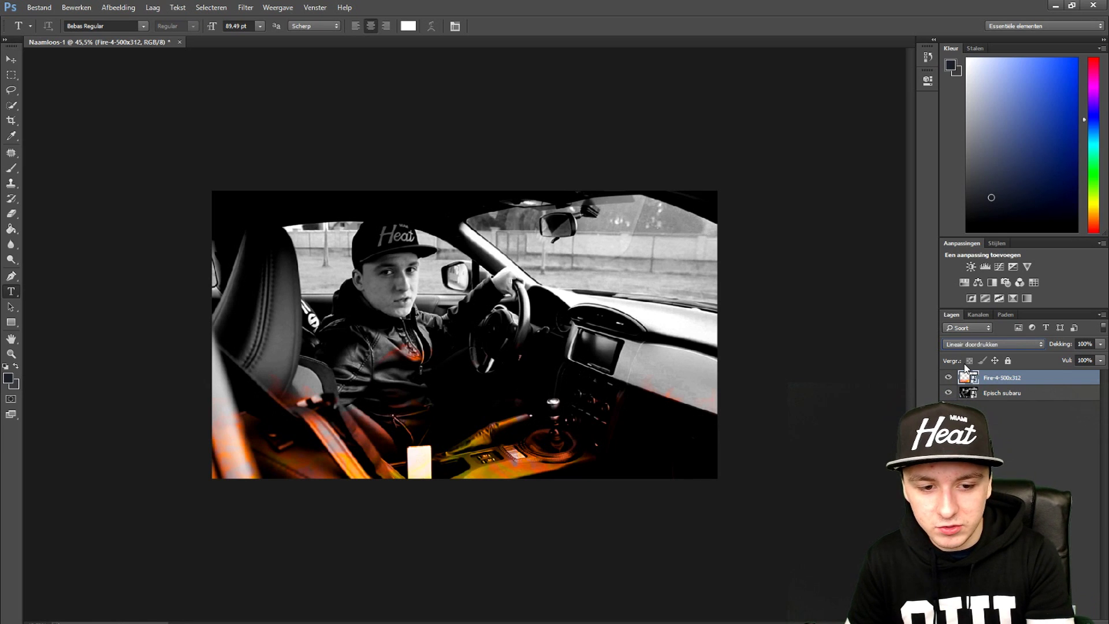
Step: Try Donkerder, settle the fire layer on Normaal blending, and drag it down to the bottom edge
key(shift+alt+n)
key(shift+alt+k)
key(shift+alt+n)
drag(539, 439, 539, 394)
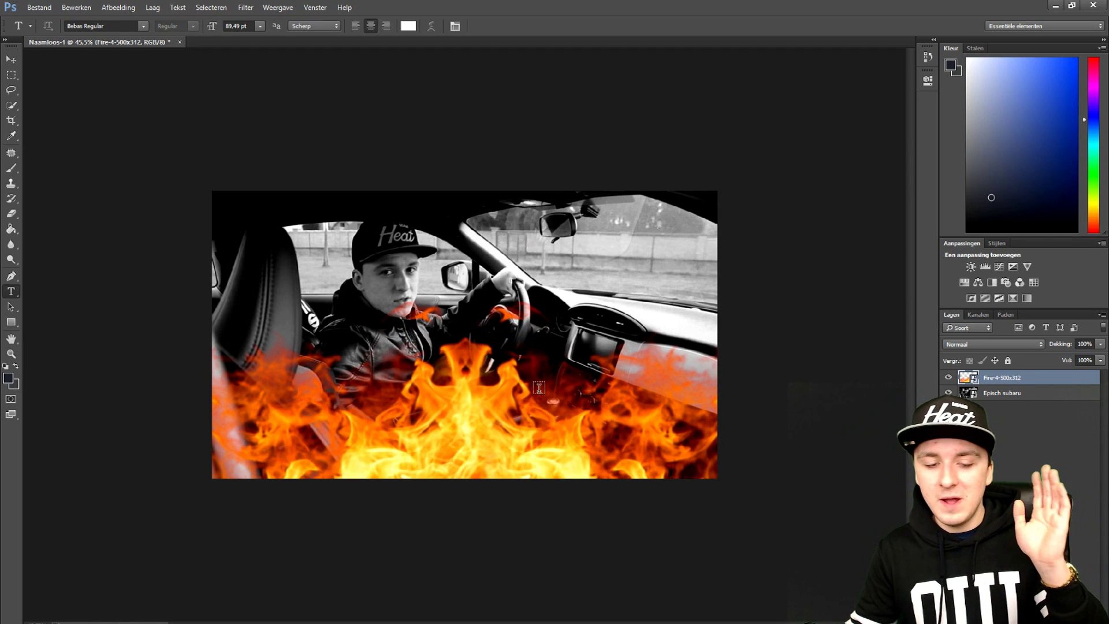